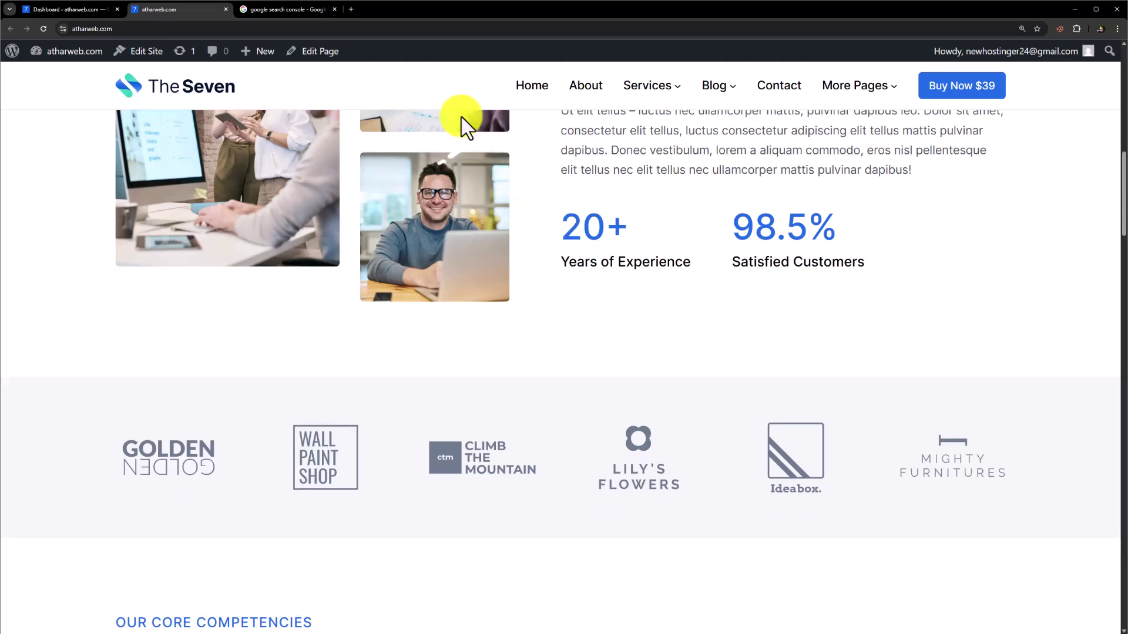
Step: Open Google Search Console from the search results and choose Start now
click(300, 10)
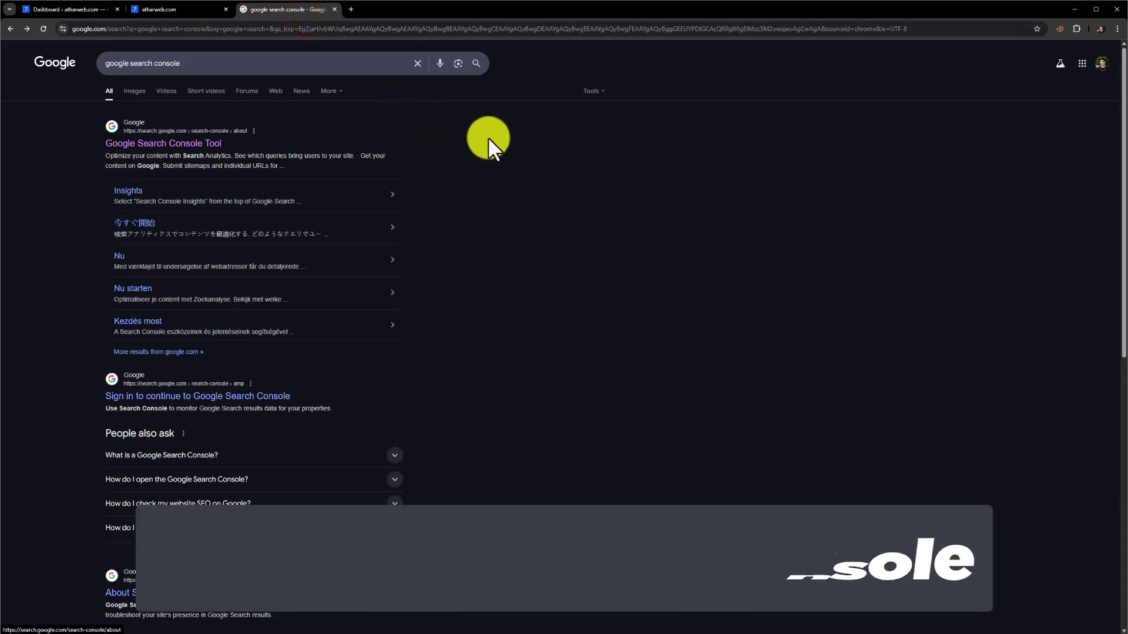
click(189, 142)
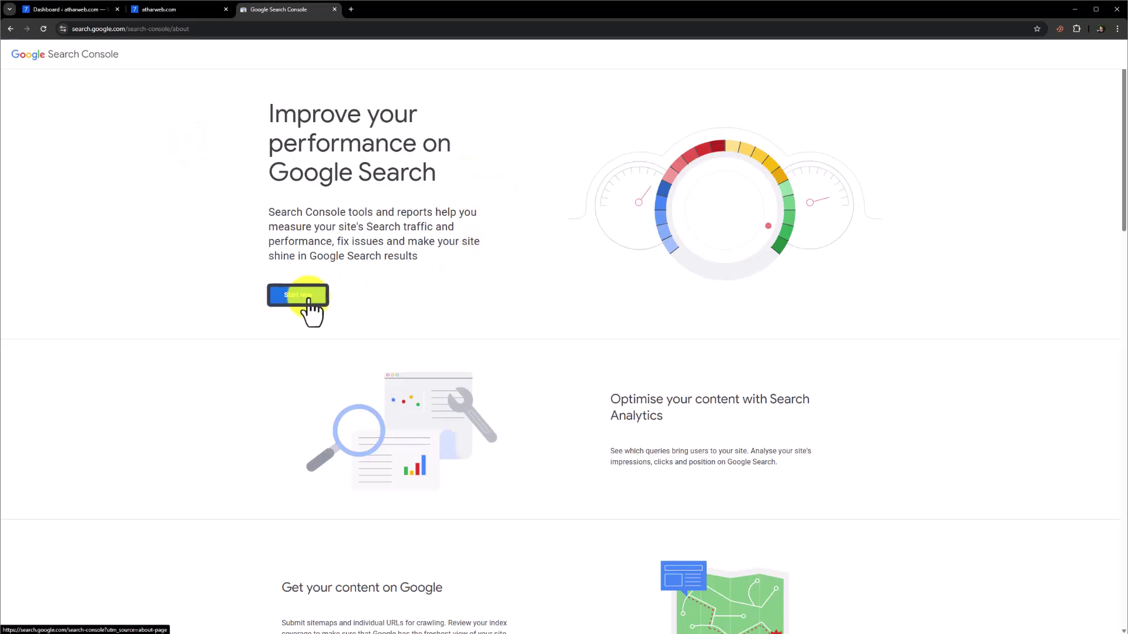
click(309, 298)
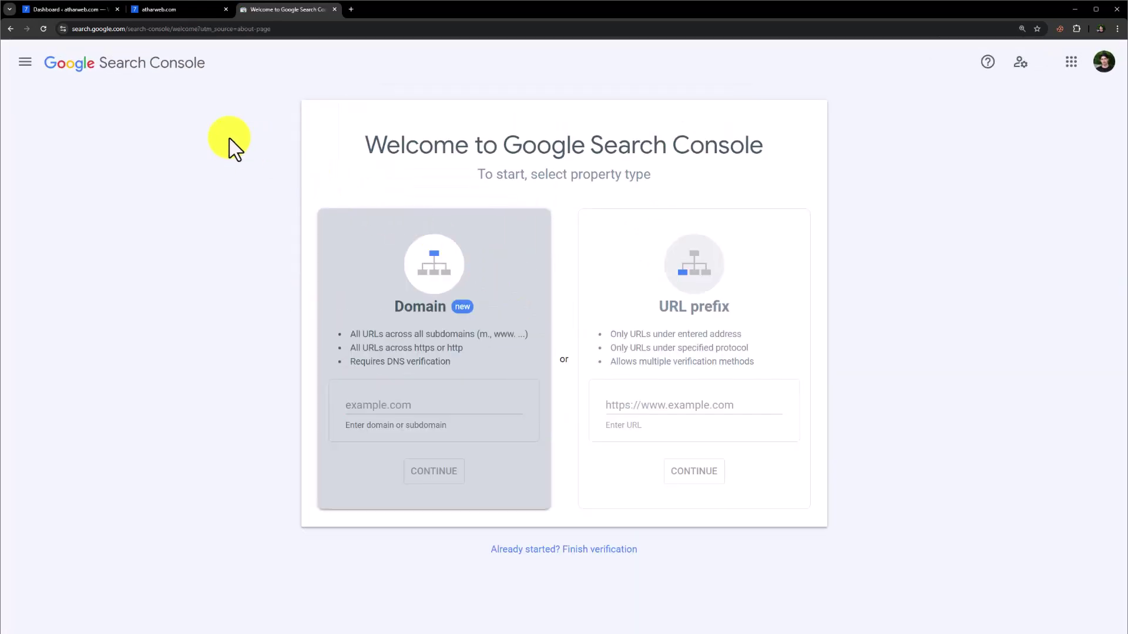
click(169, 8)
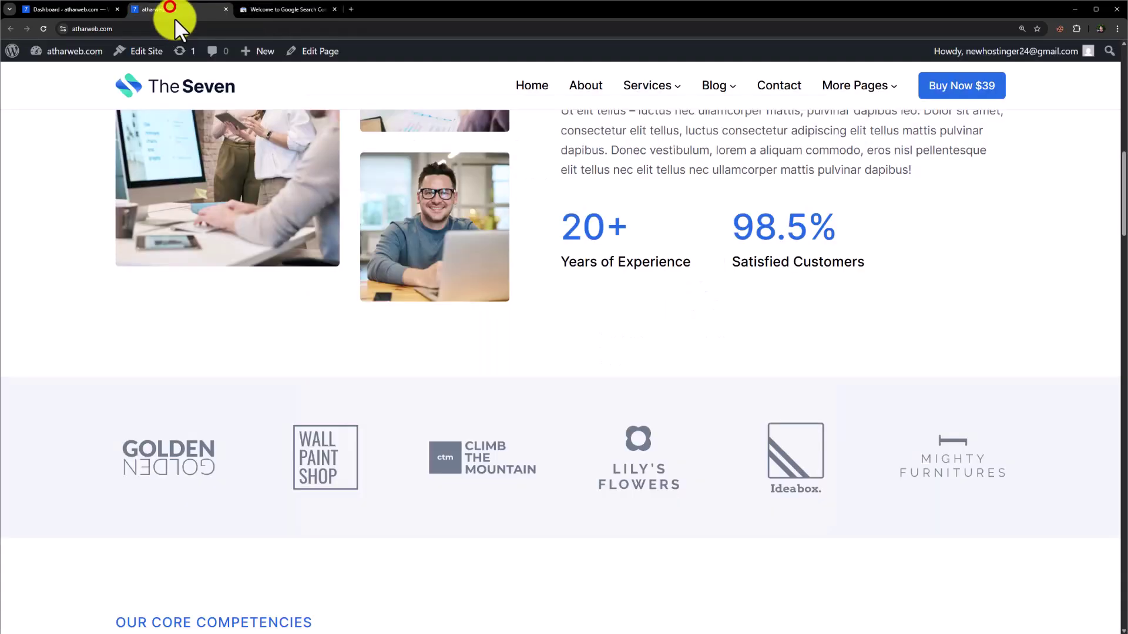
click(168, 28)
key(ctrl+c)
right_click(174, 28)
click(208, 111)
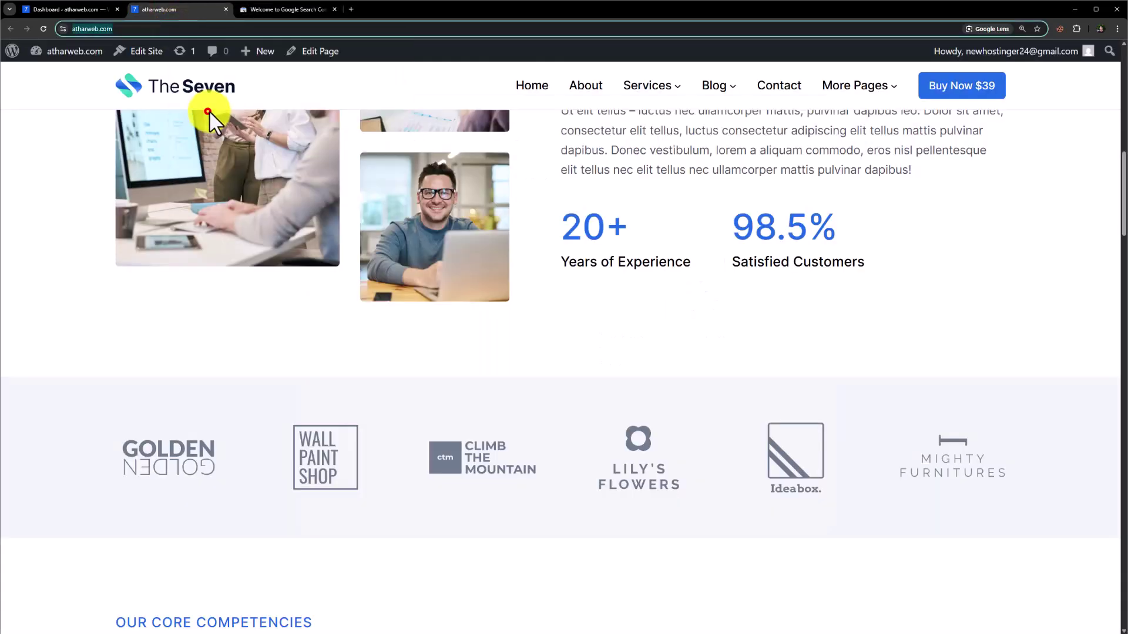
click(291, 10)
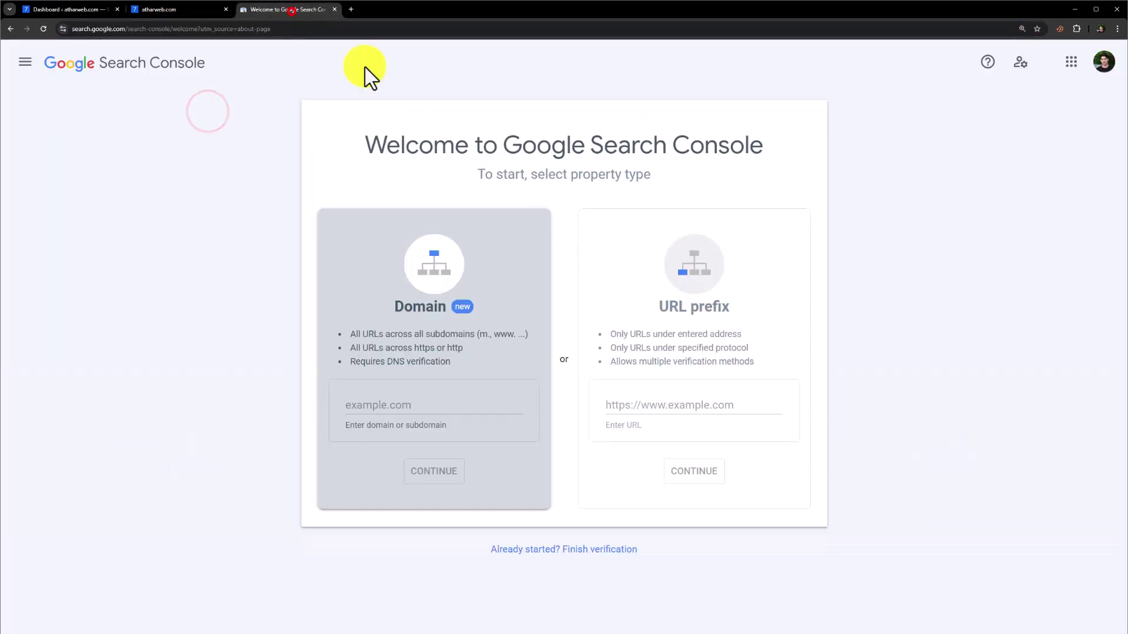
click(669, 407)
right_click(669, 406)
click(741, 495)
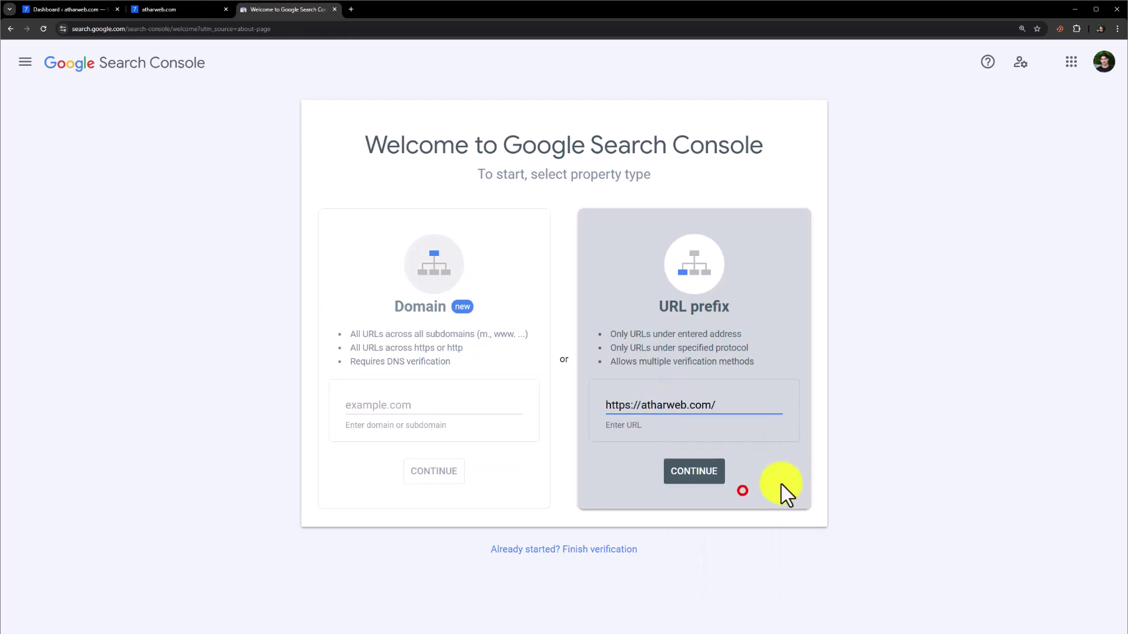
click(710, 479)
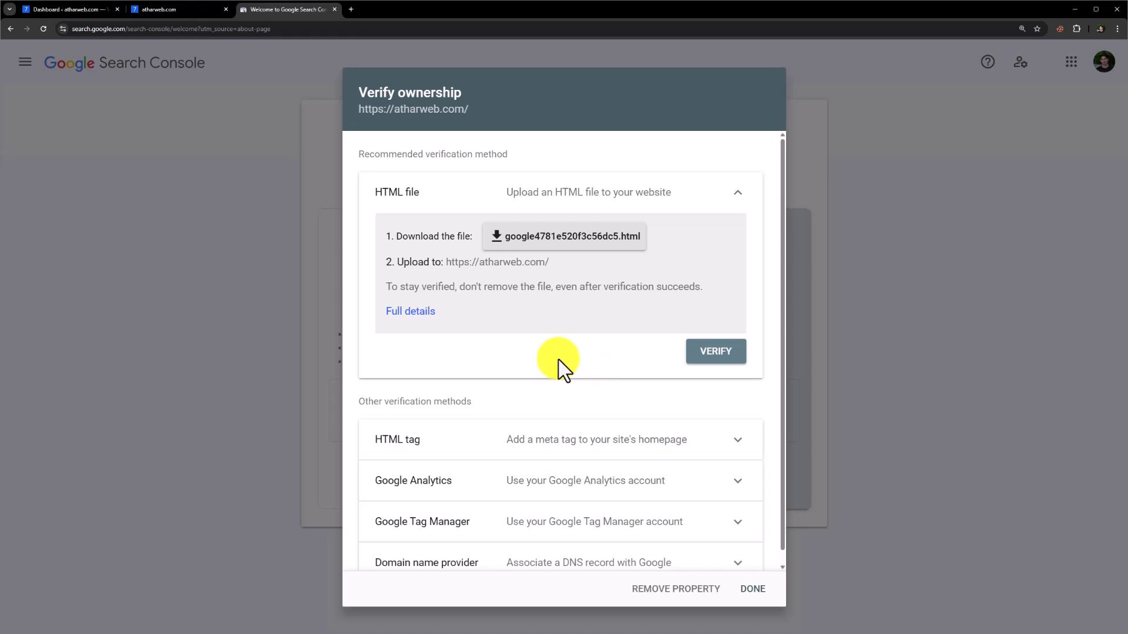
Step: Open Hostinger in a background tab and download google4781e520f3c56dc5.html
click(406, 203)
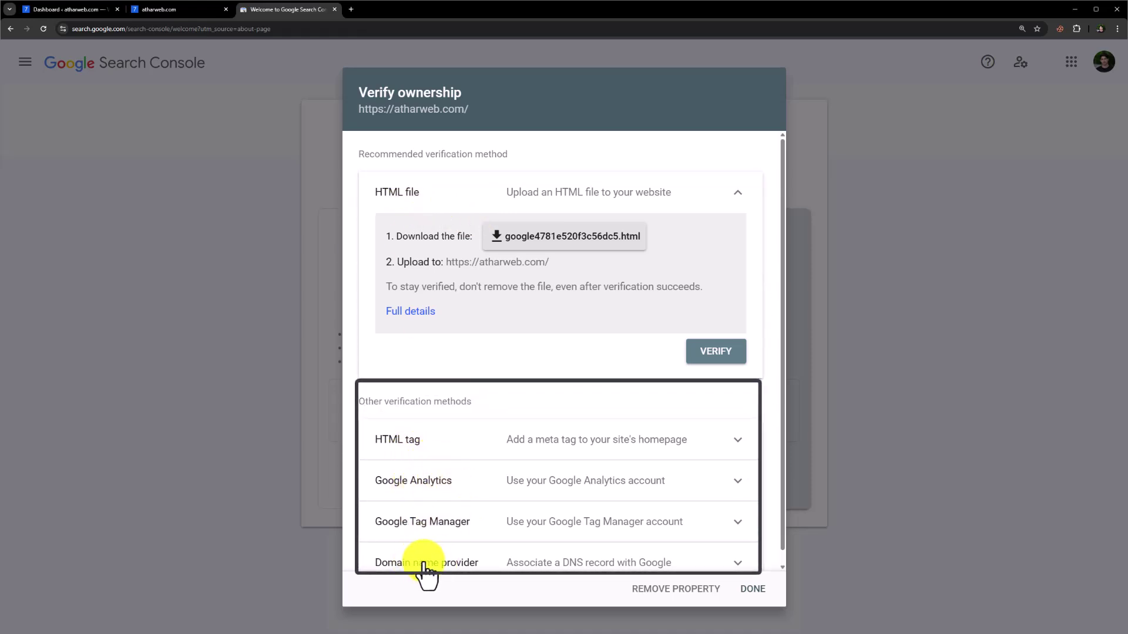
middle_click(478, 262)
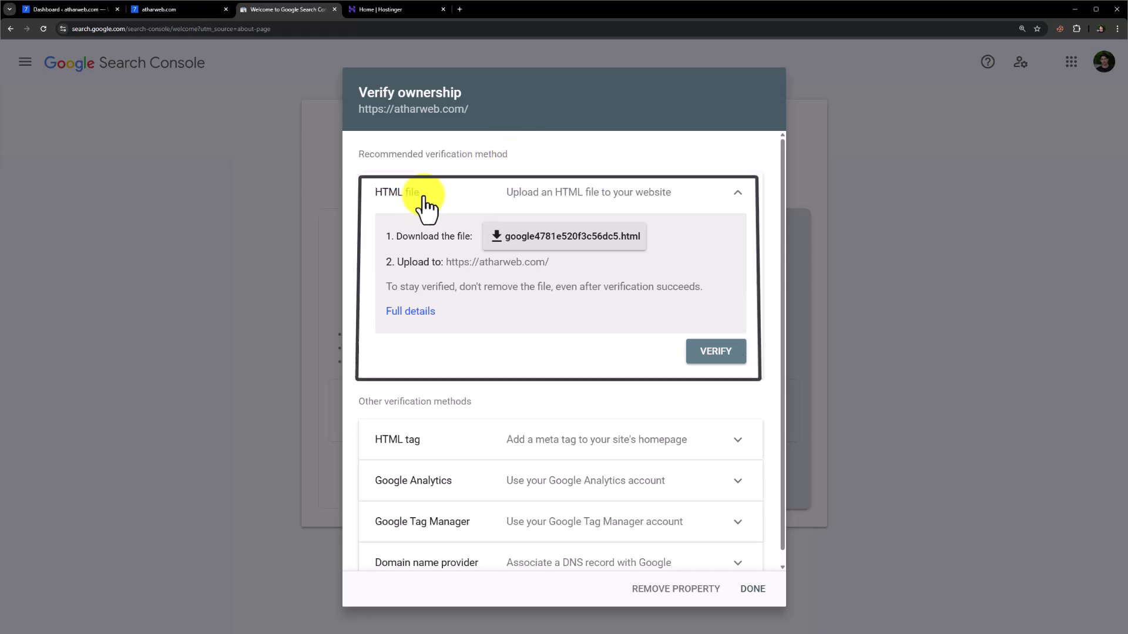
click(595, 238)
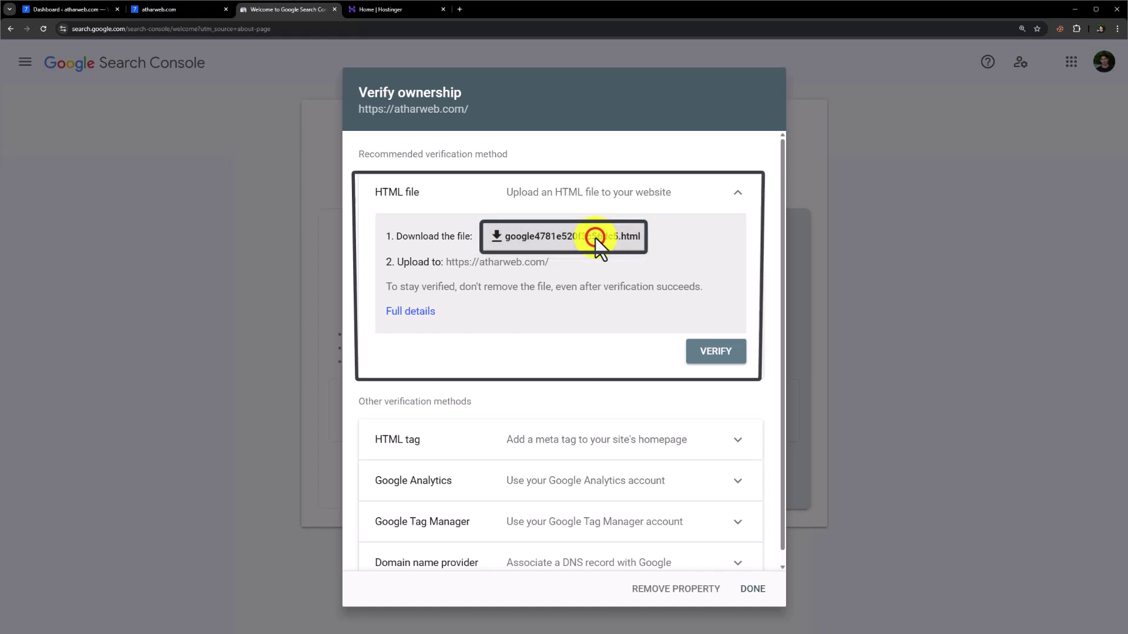
Step: Open the atharweb.com file manager in hPanel and enter the public_html folder
click(404, 9)
scroll(757, 323, down, 2)
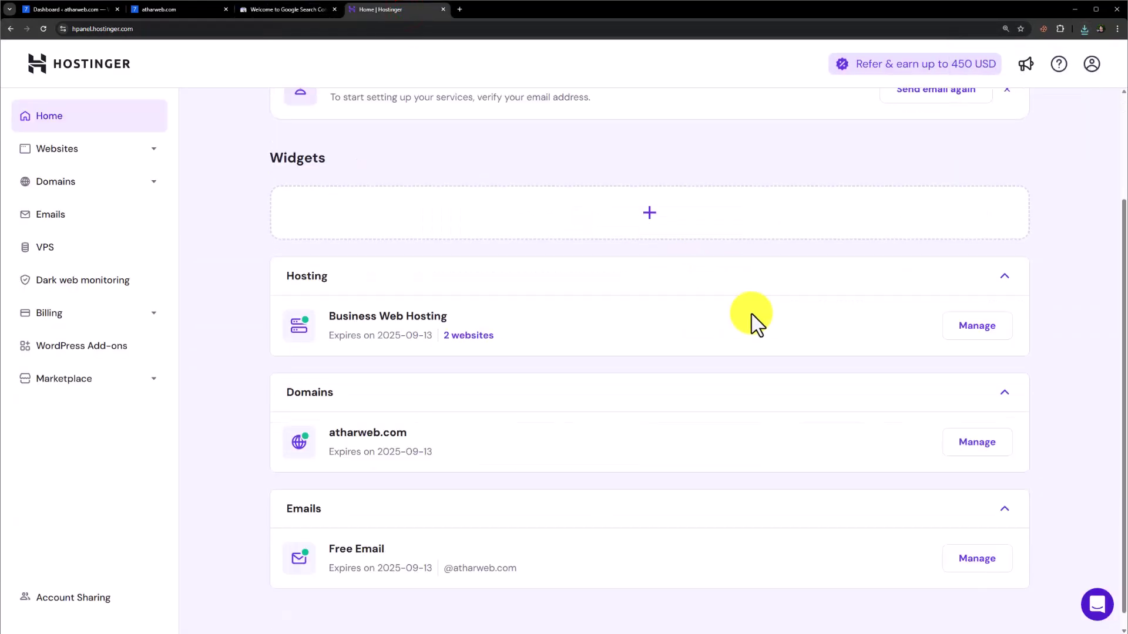
click(974, 328)
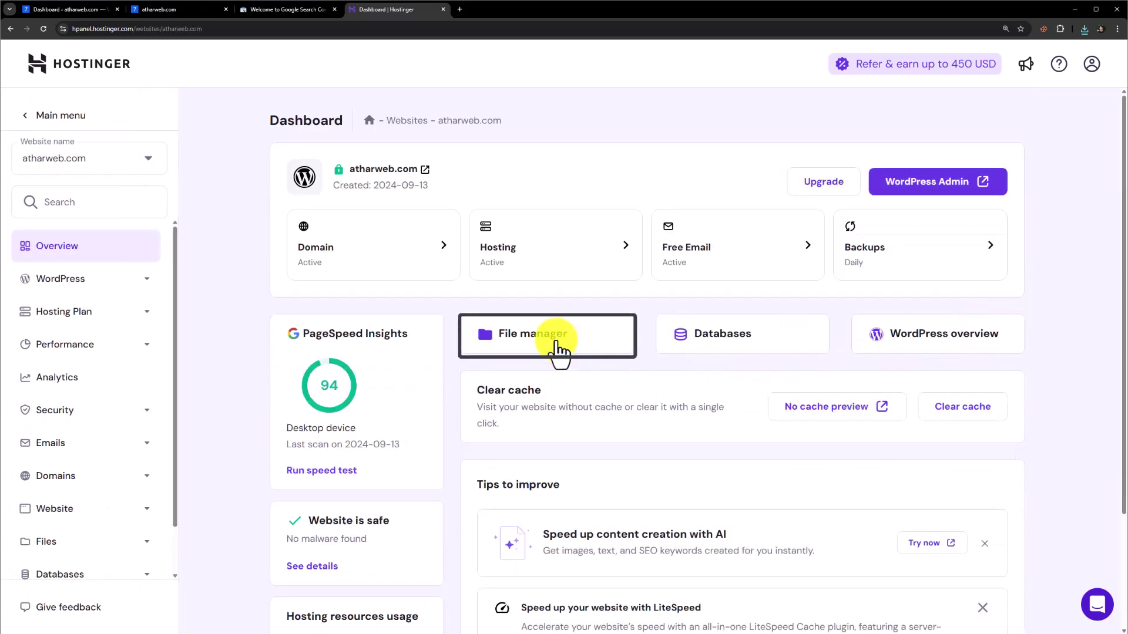
click(570, 351)
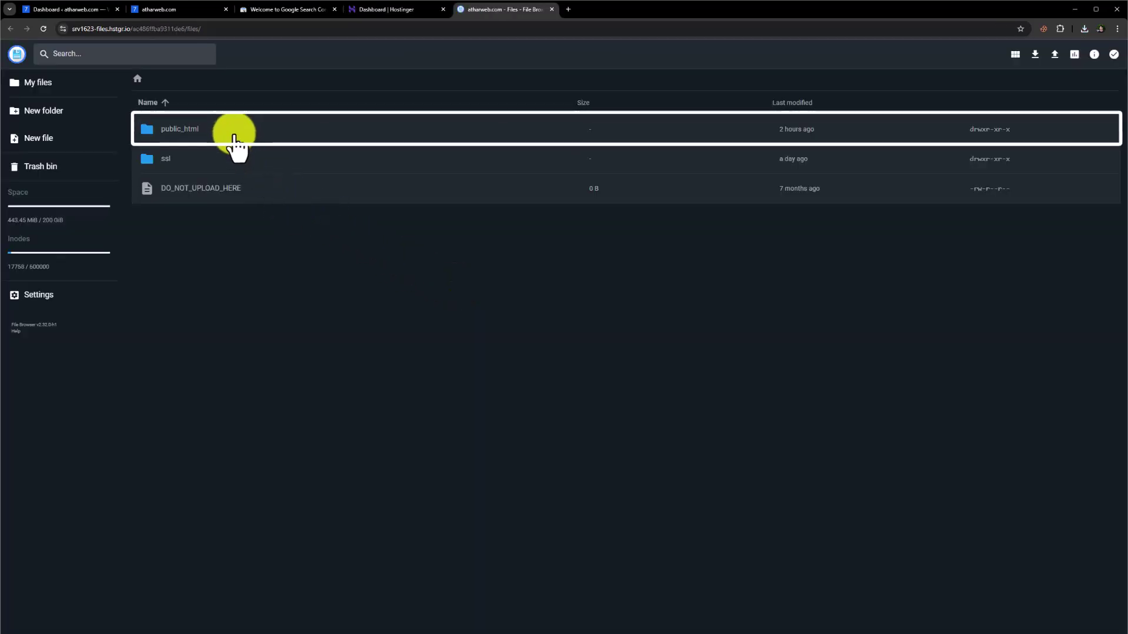
double_click(234, 131)
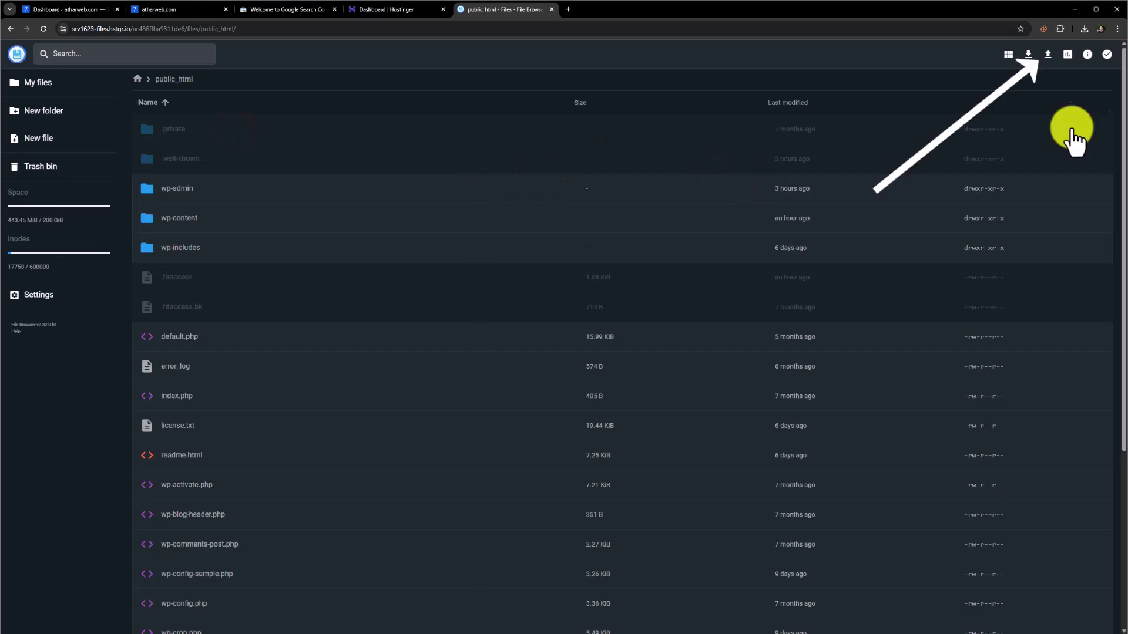
Step: Upload google4781e520f3c56dc5.html from Downloads into public_html
click(1047, 59)
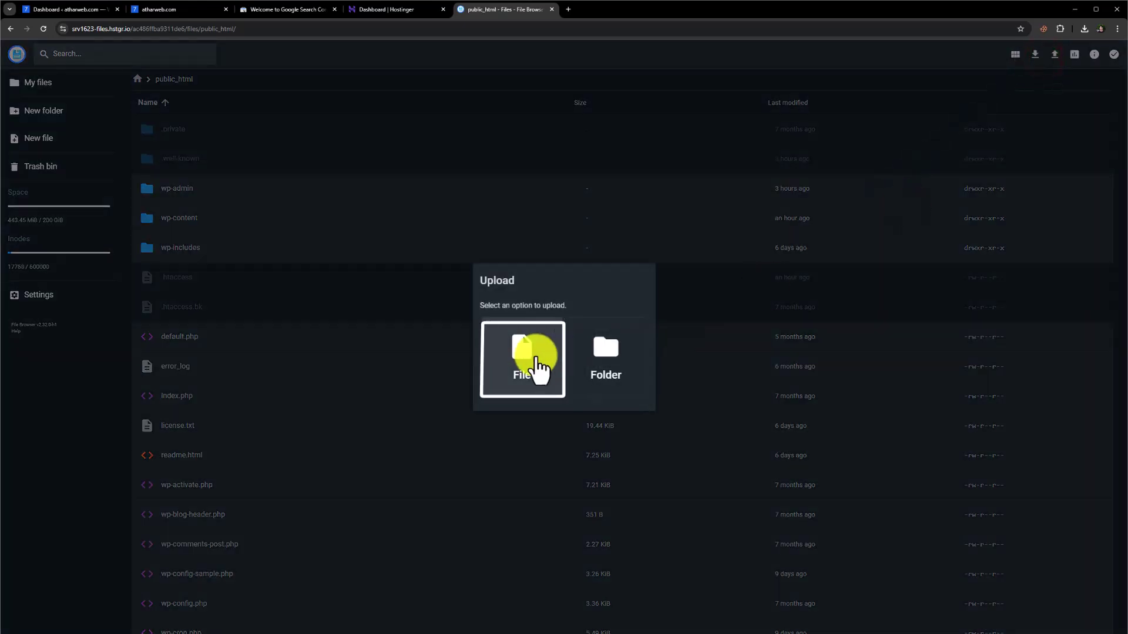
click(536, 360)
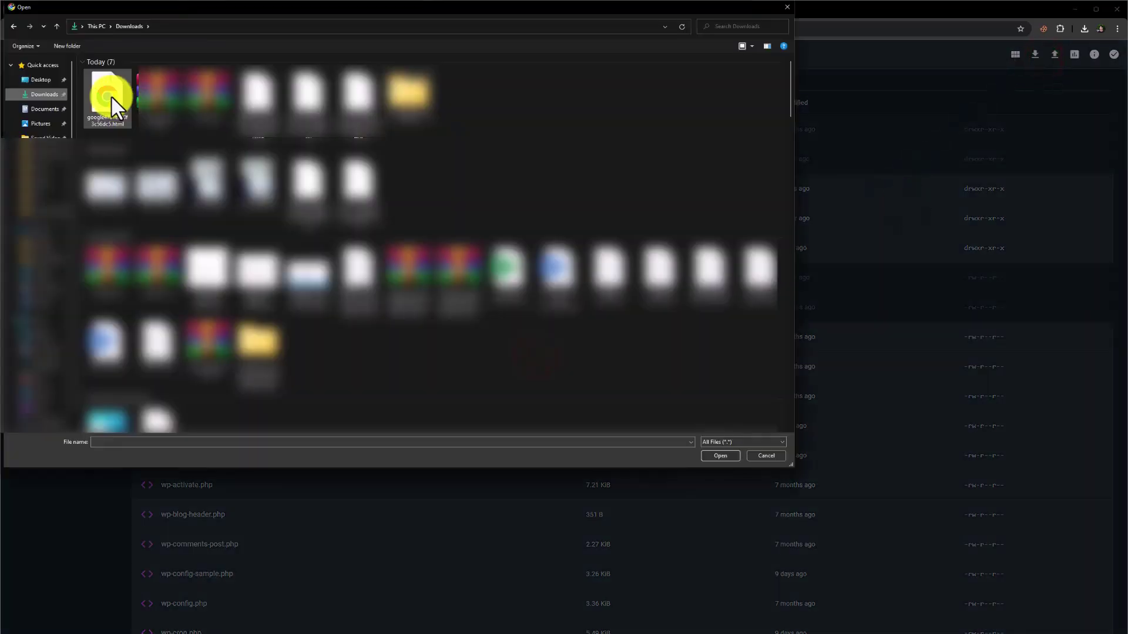
click(111, 97)
click(720, 453)
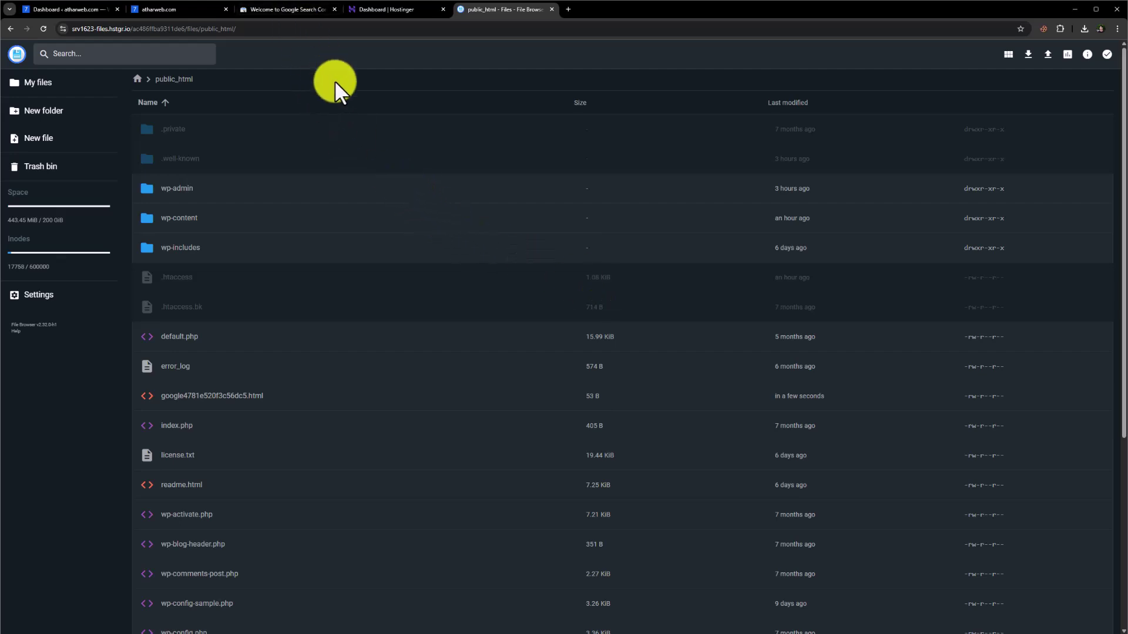
Step: Expand the HTML tag method and copy its google-site-verification meta tag
click(301, 10)
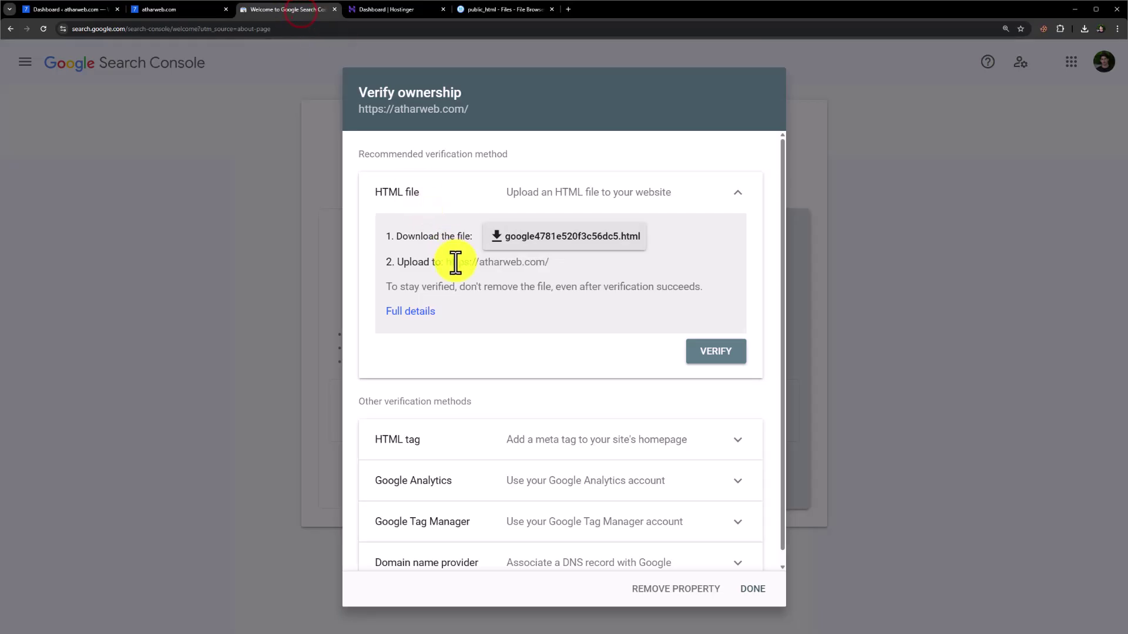
scroll(455, 263, down, 1)
click(421, 429)
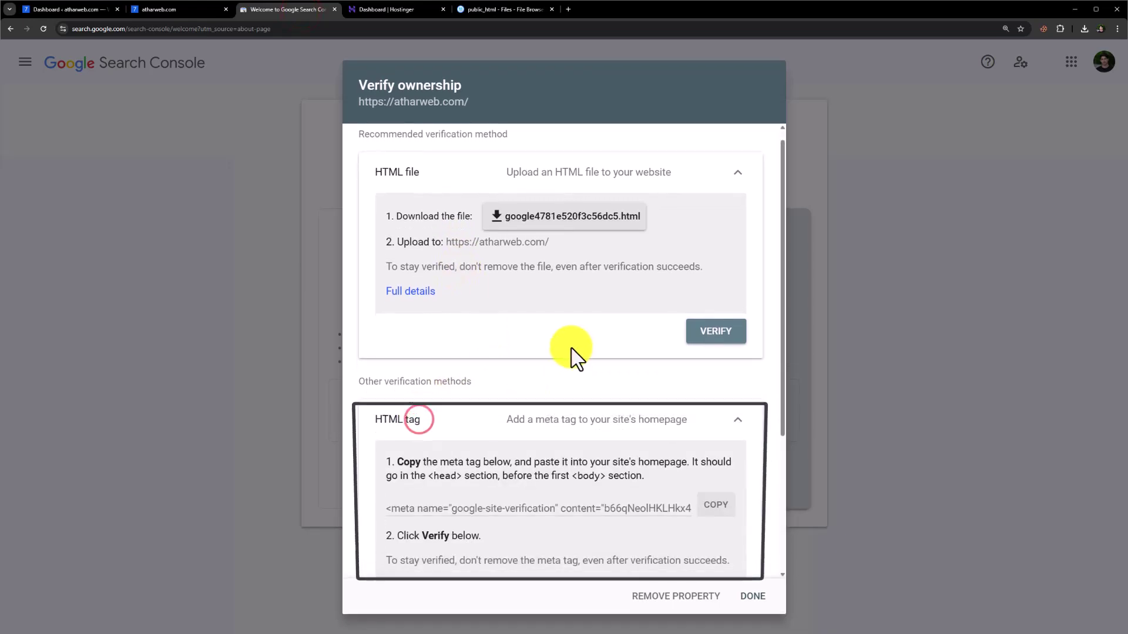
click(717, 505)
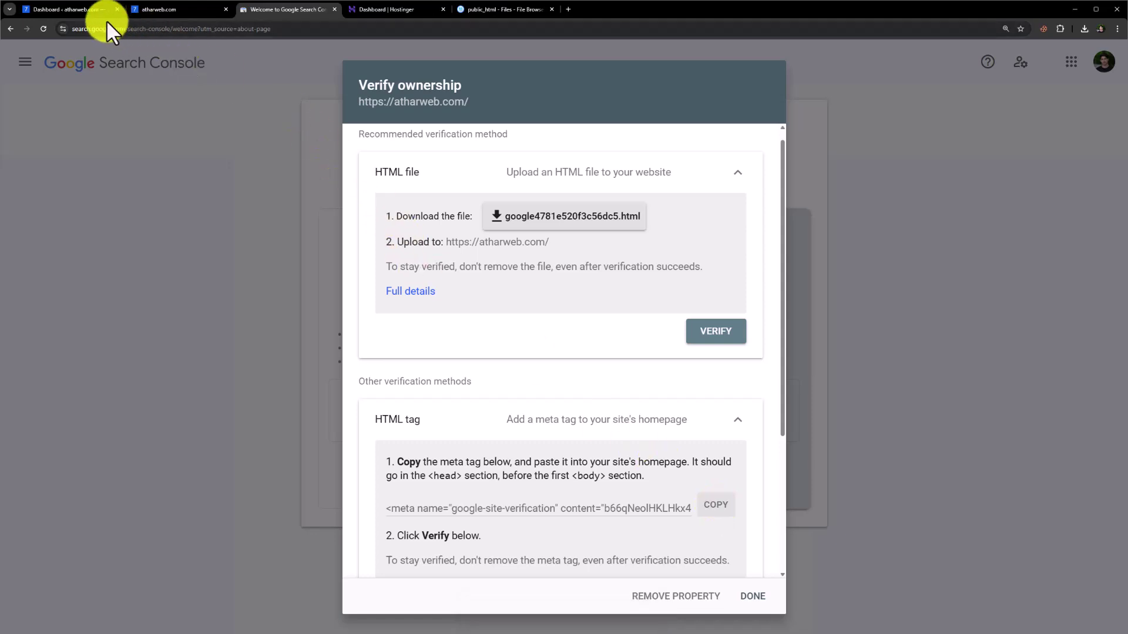
Step: Search plugins for 'insert header', then install and activate WPCode Lite
click(87, 10)
mouse_move(81, 310)
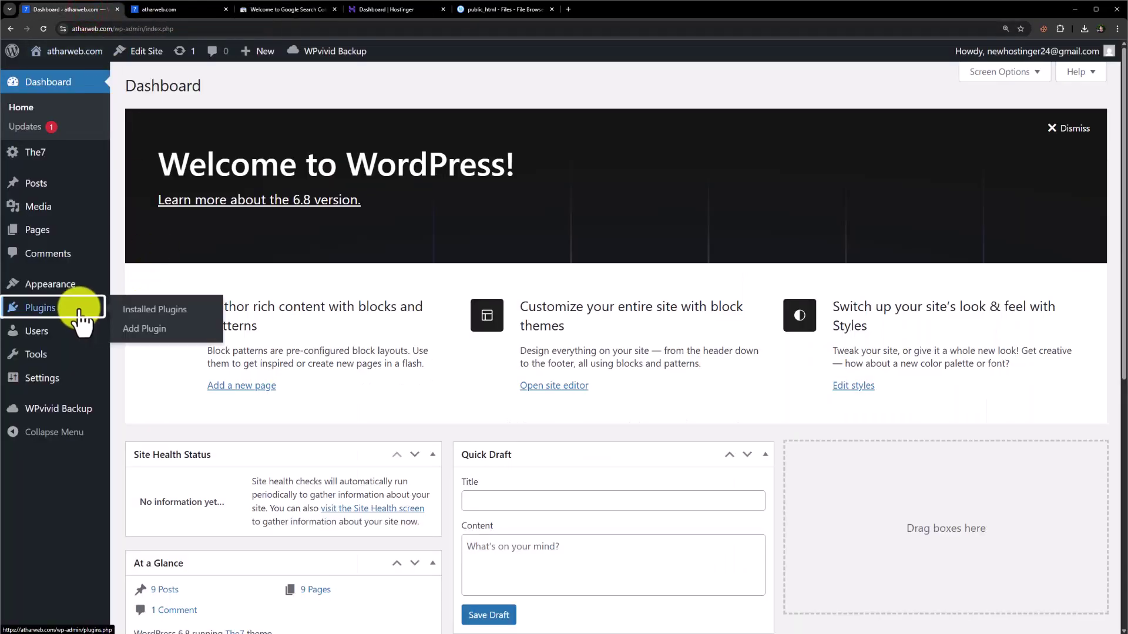
click(131, 329)
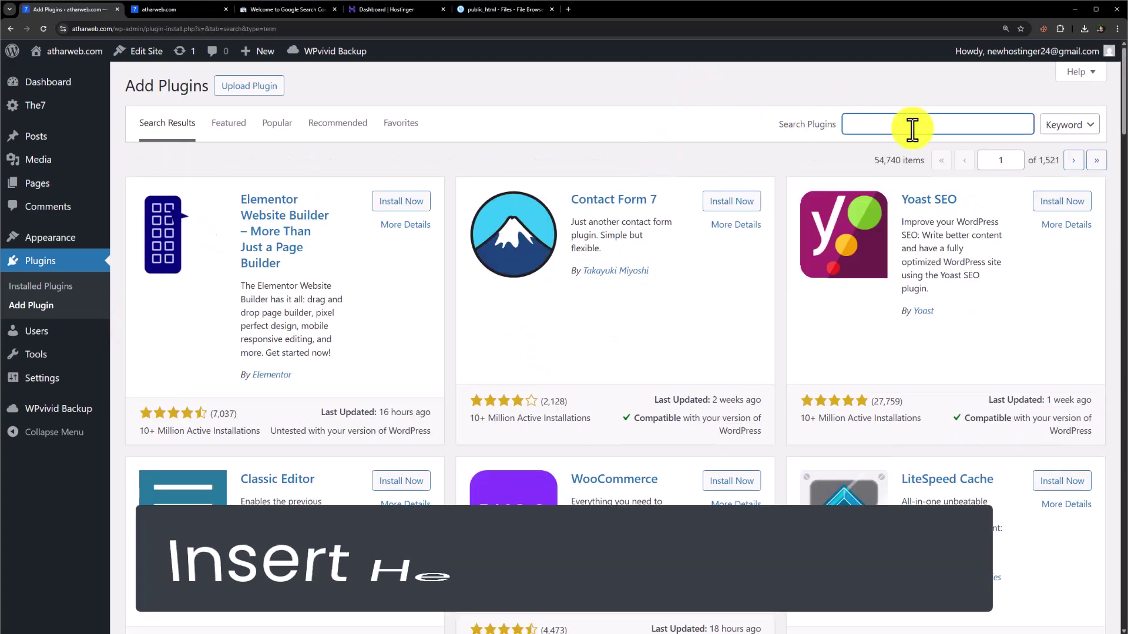
text(inse)
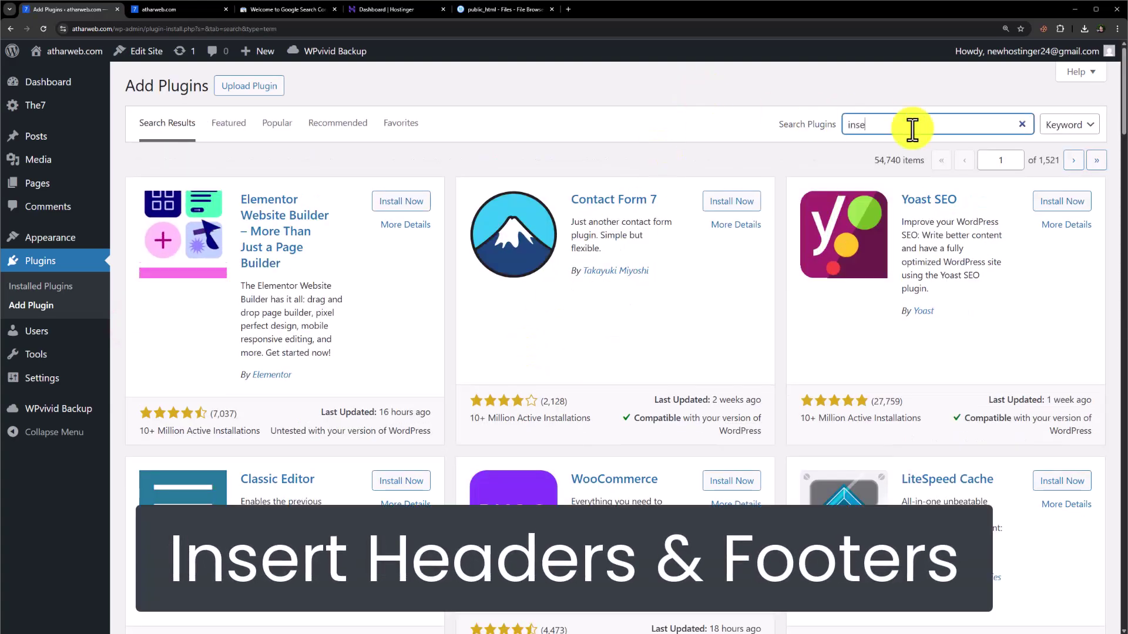
text(rt header)
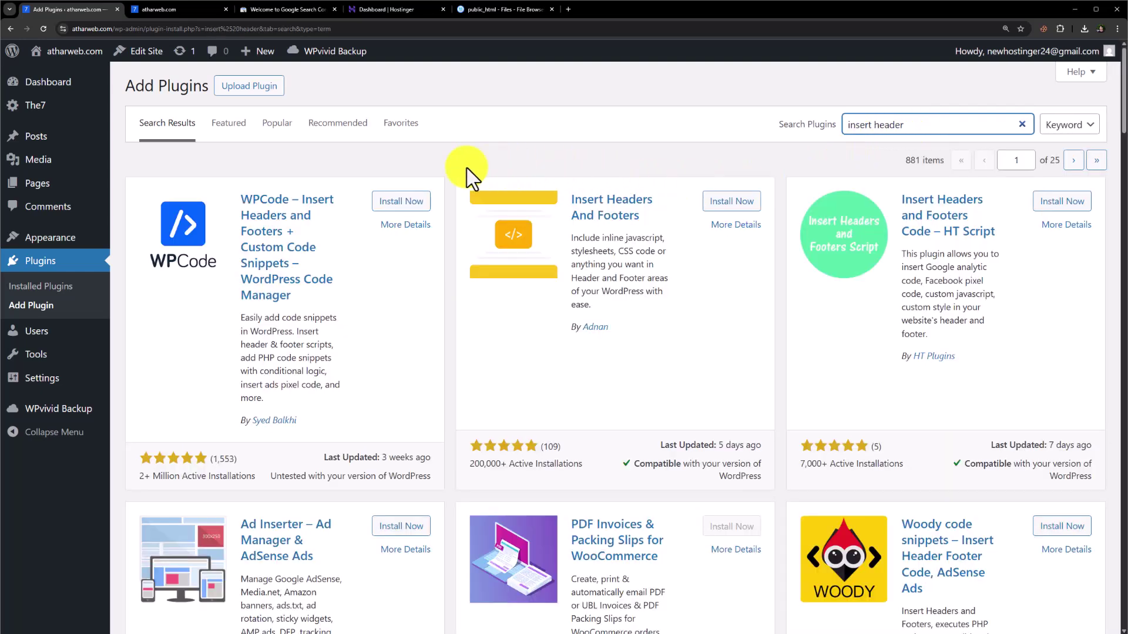
click(414, 201)
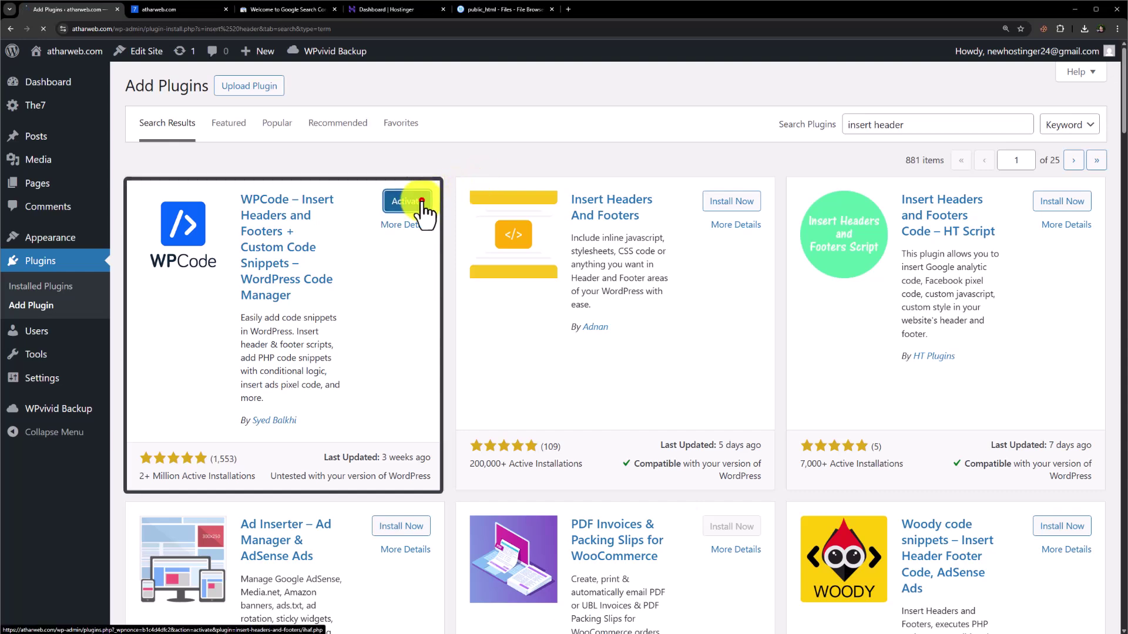
click(421, 202)
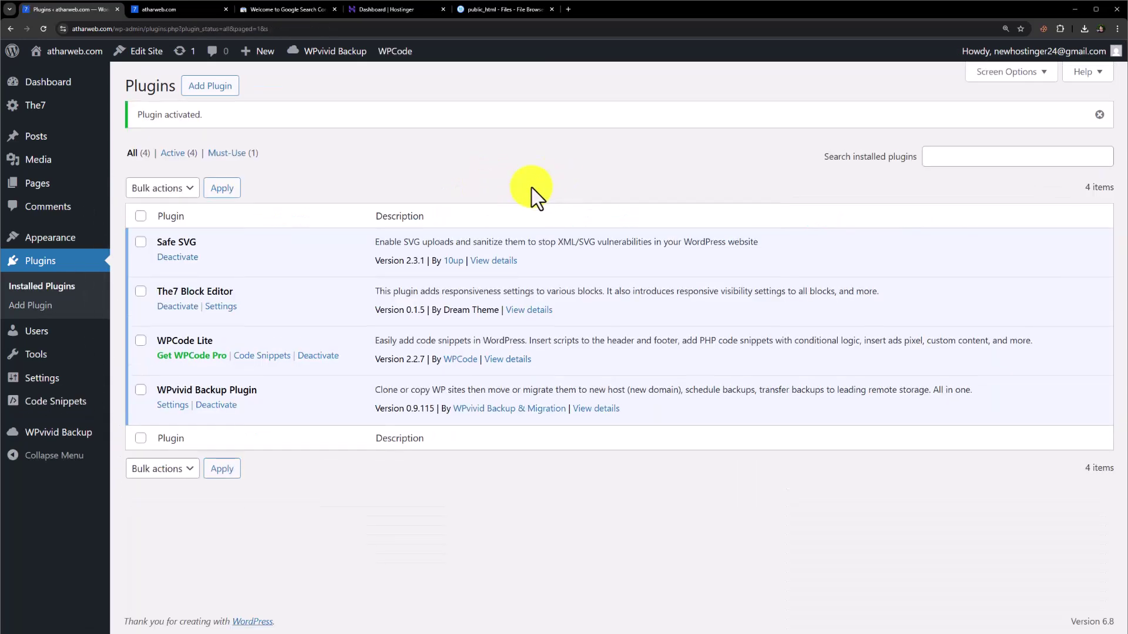
Step: Create a new blank custom WPCode snippet of type HTML Snippet
click(272, 356)
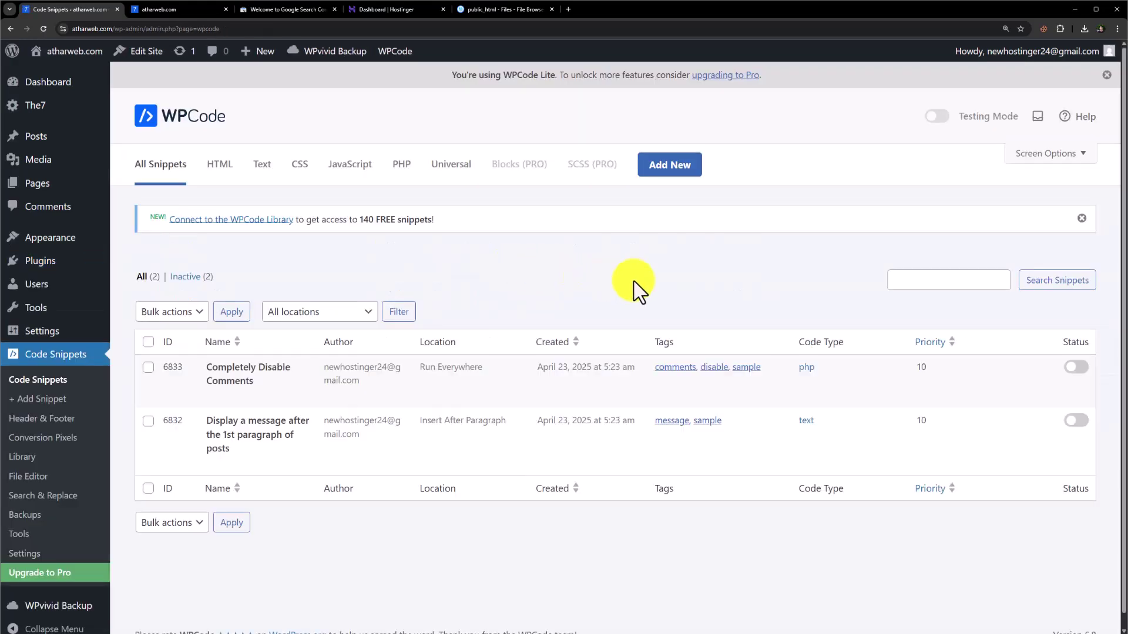
click(675, 167)
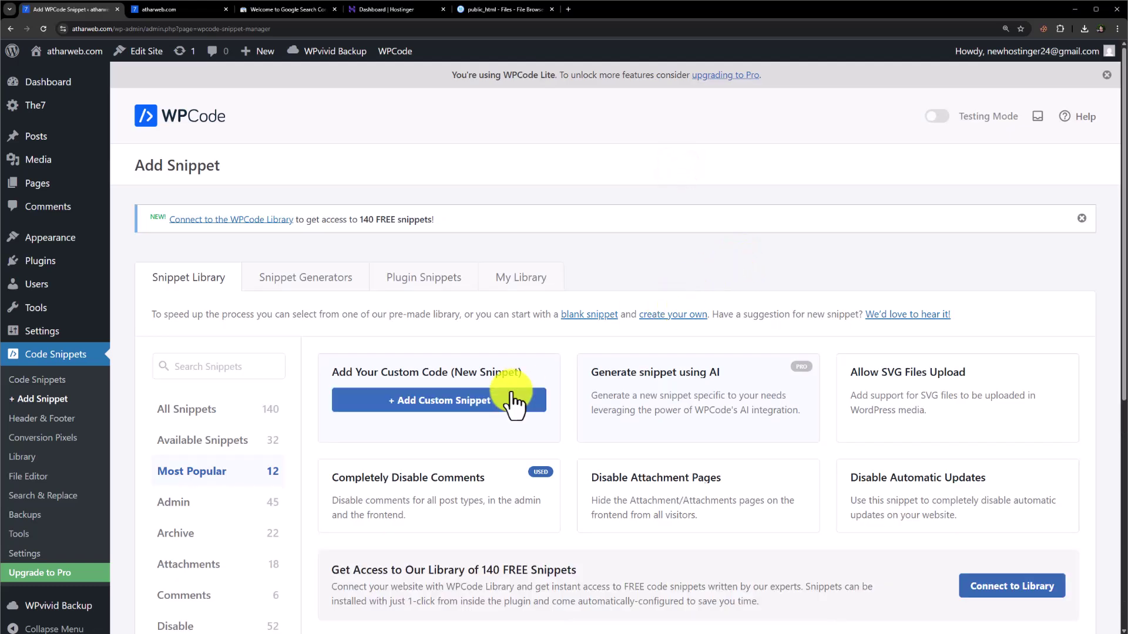
click(438, 393)
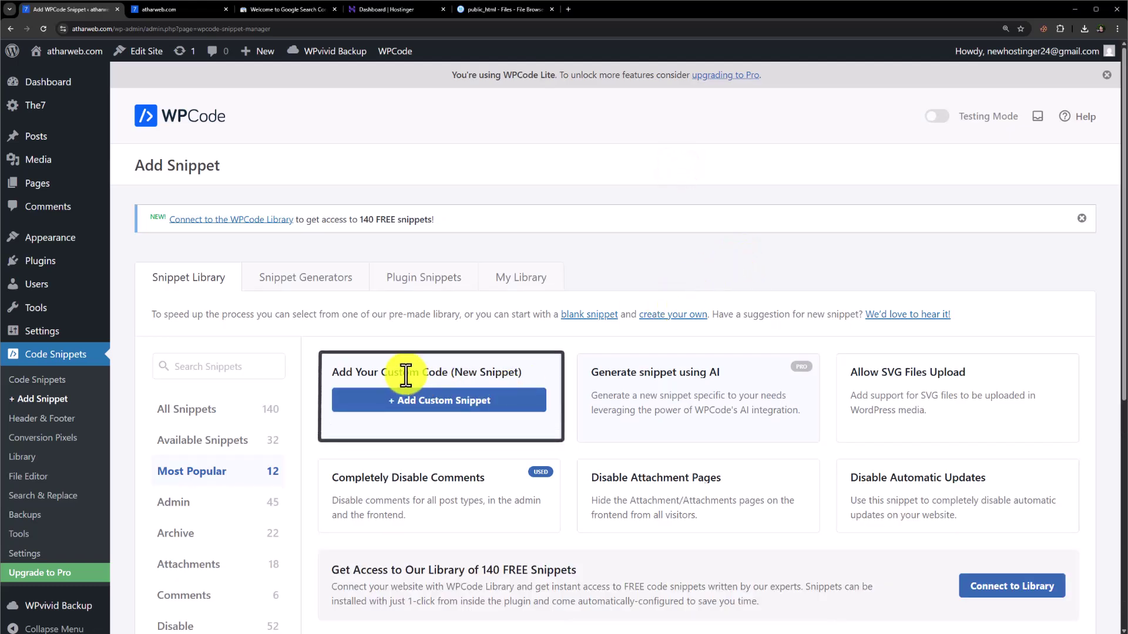
click(433, 400)
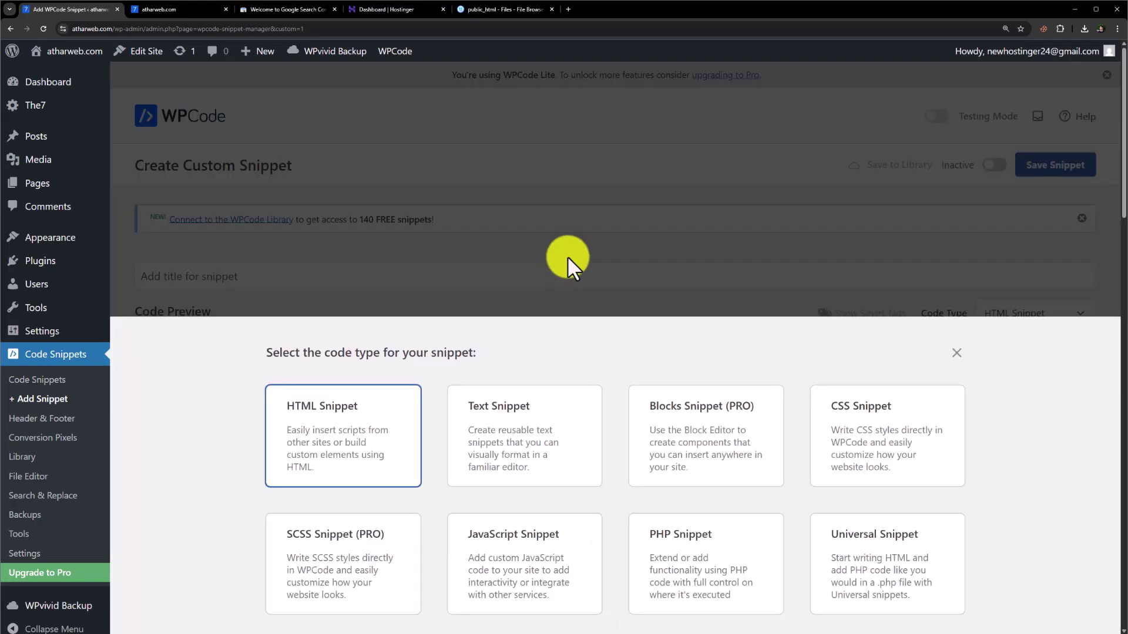
click(346, 434)
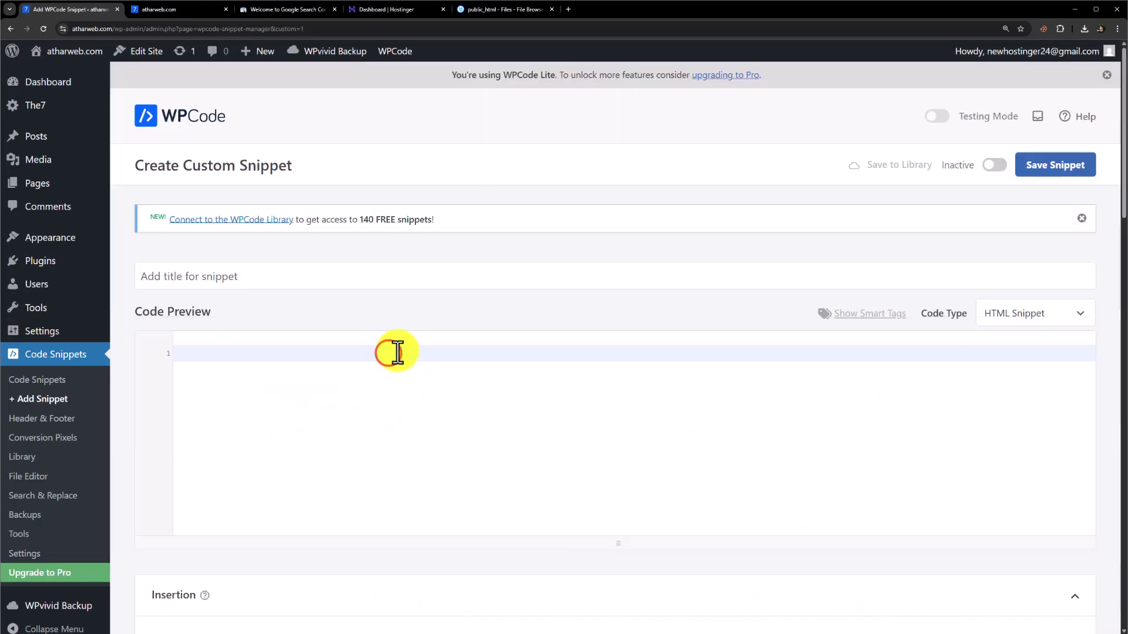
Step: Paste the verification meta tag, keep Site Wide Header location, and save the snippet
key(ctrl+v)
scroll(478, 347, down, 8)
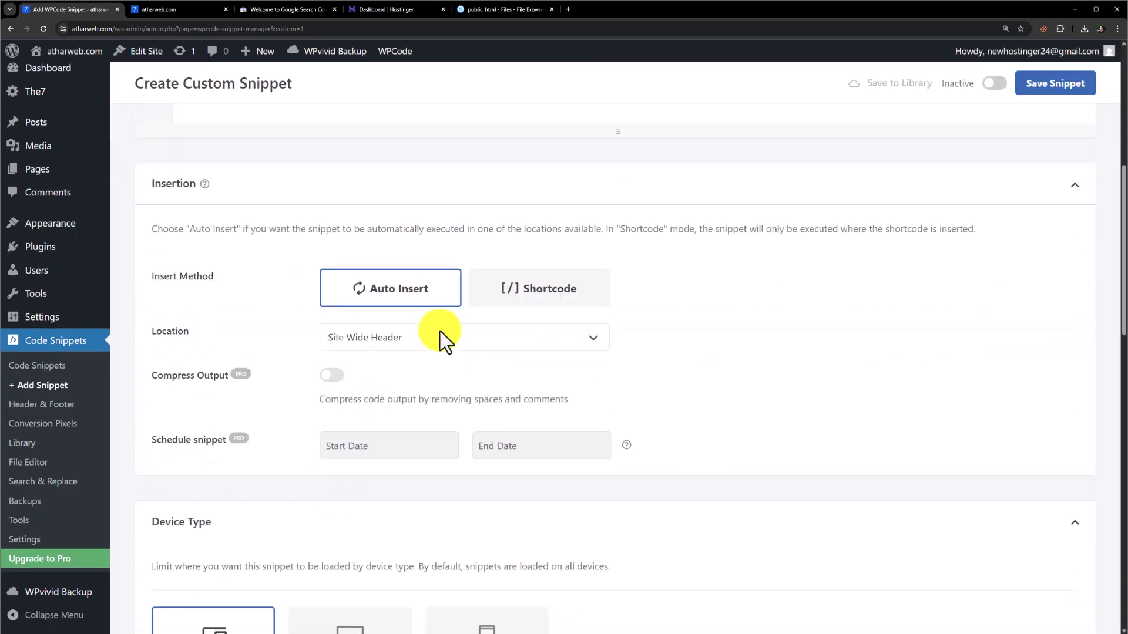
click(423, 249)
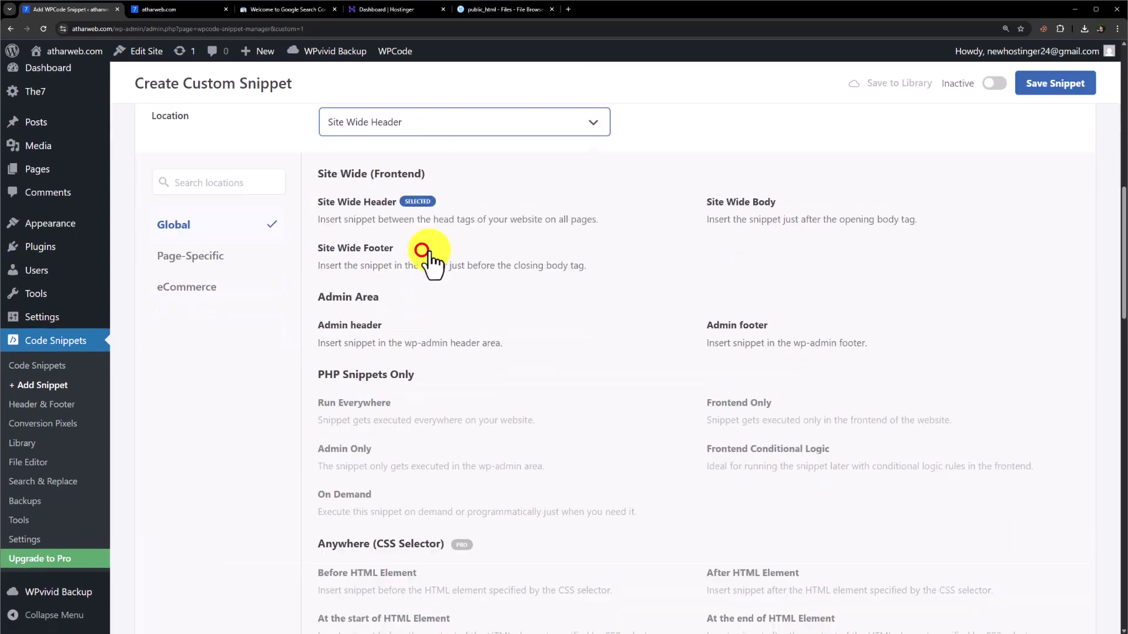
click(376, 220)
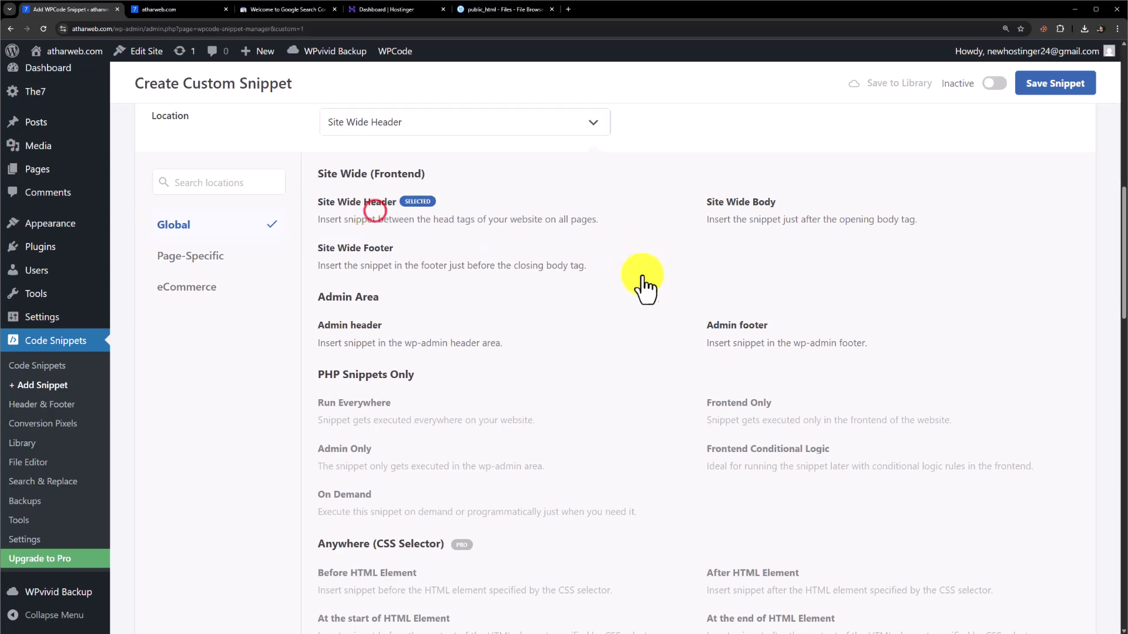
scroll(1051, 214, up, 1)
click(1052, 88)
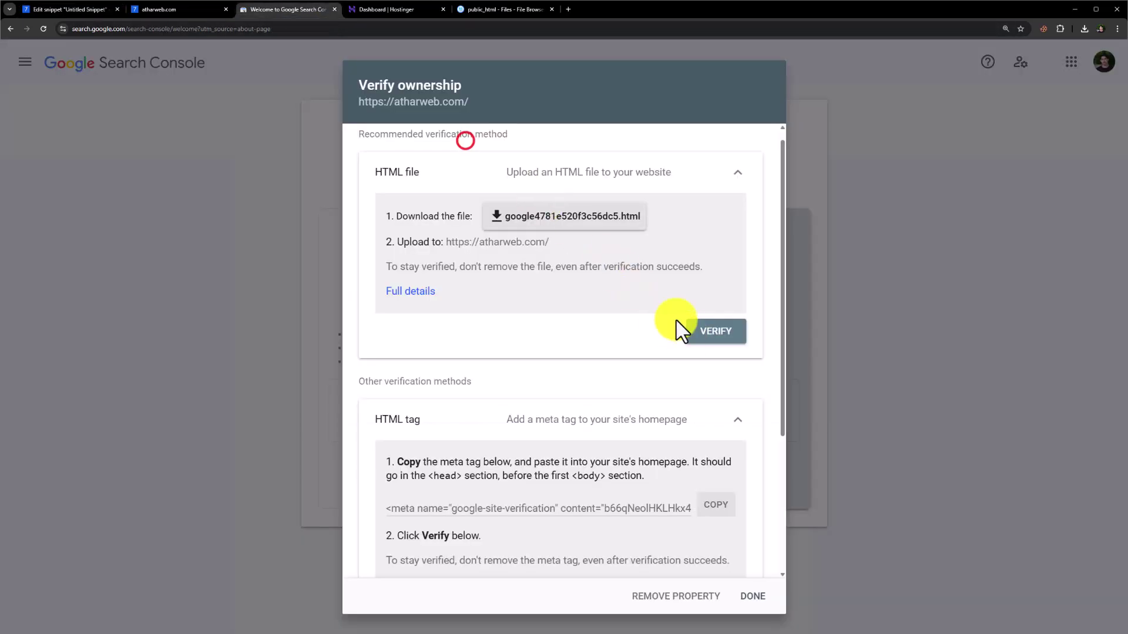
click(720, 340)
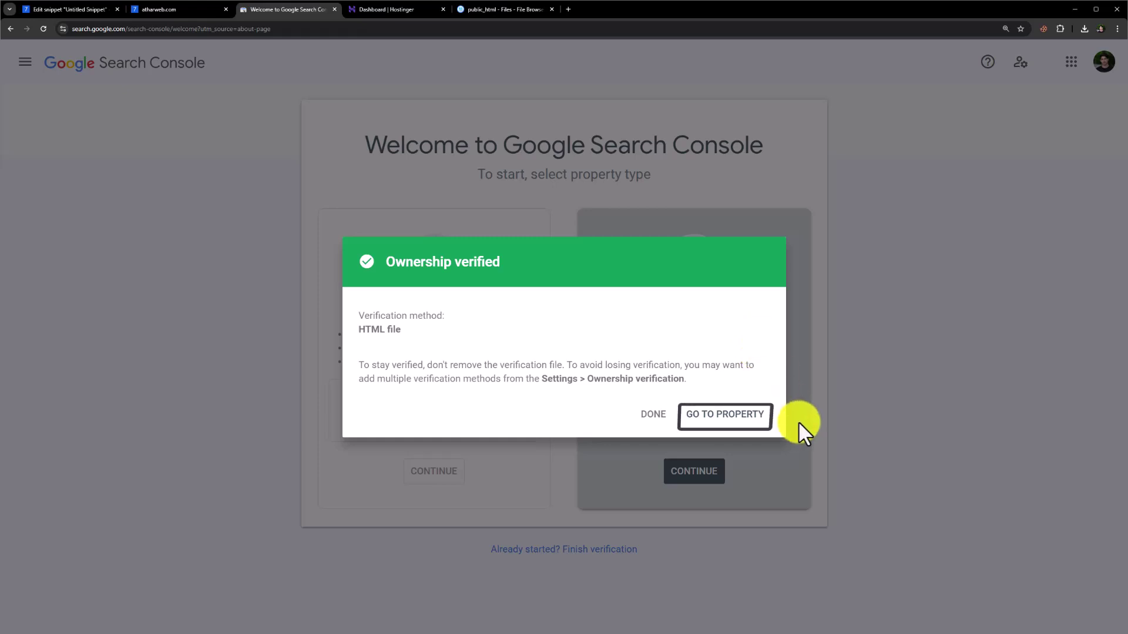
click(746, 414)
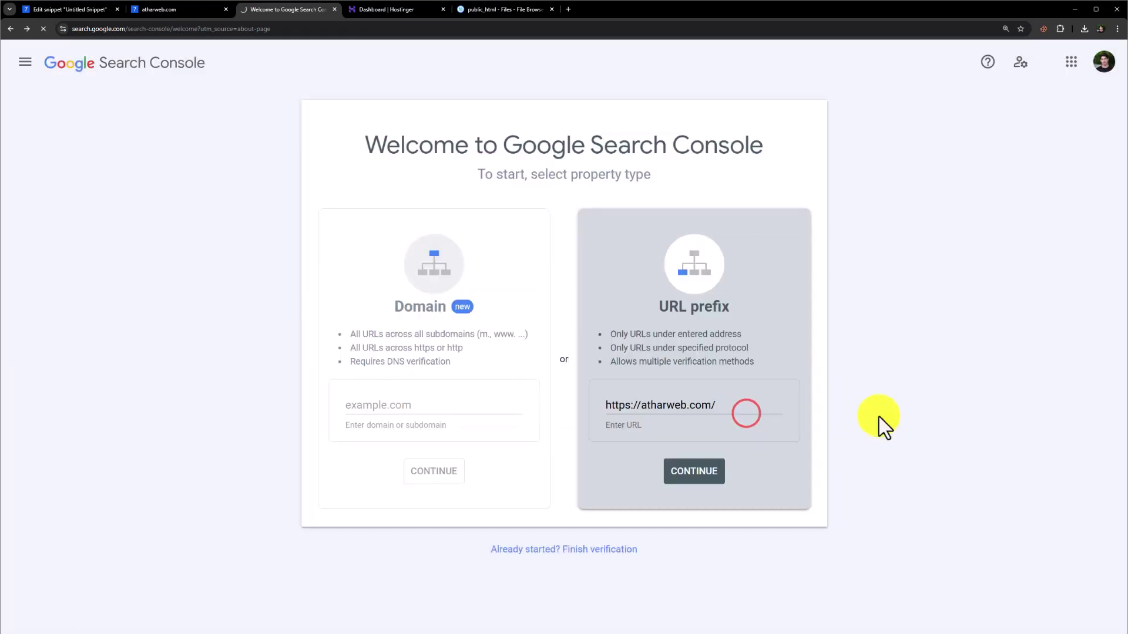